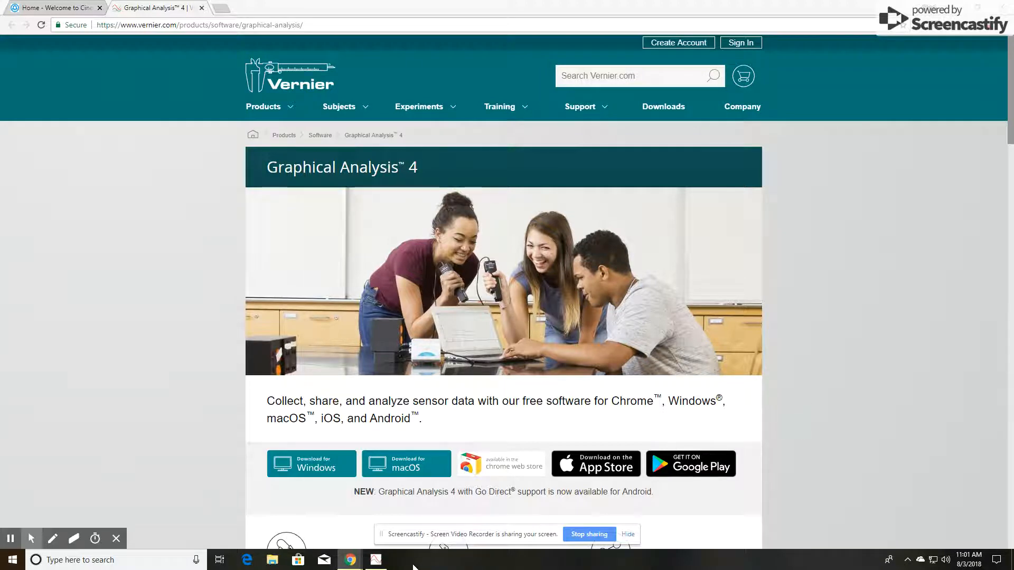
# - Switch to Vernier Graphical Analysis, start a new manual-entry experiment and maximize its window
pyautogui.click(374, 565)
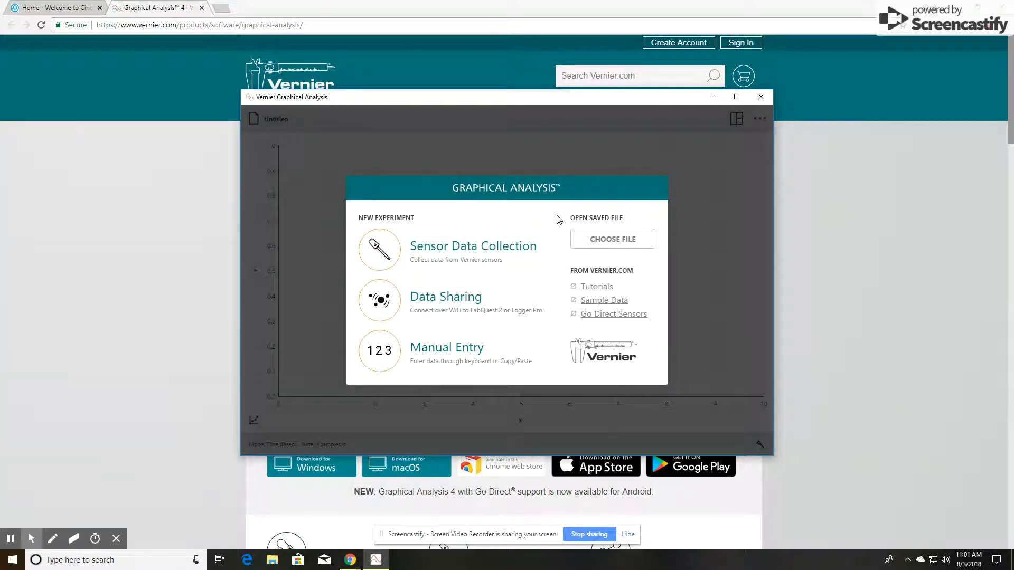
pyautogui.click(447, 350)
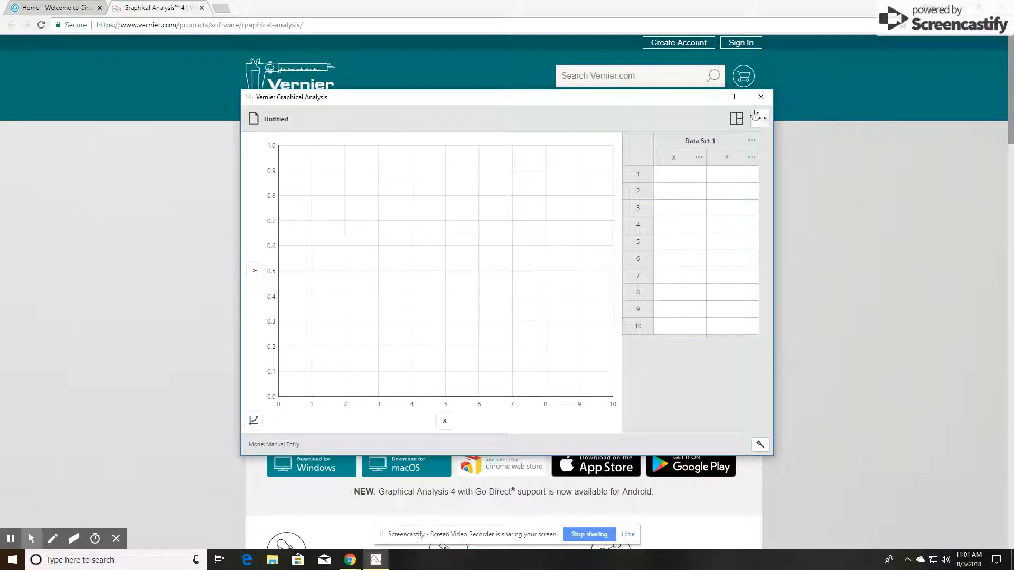
pyautogui.click(737, 97)
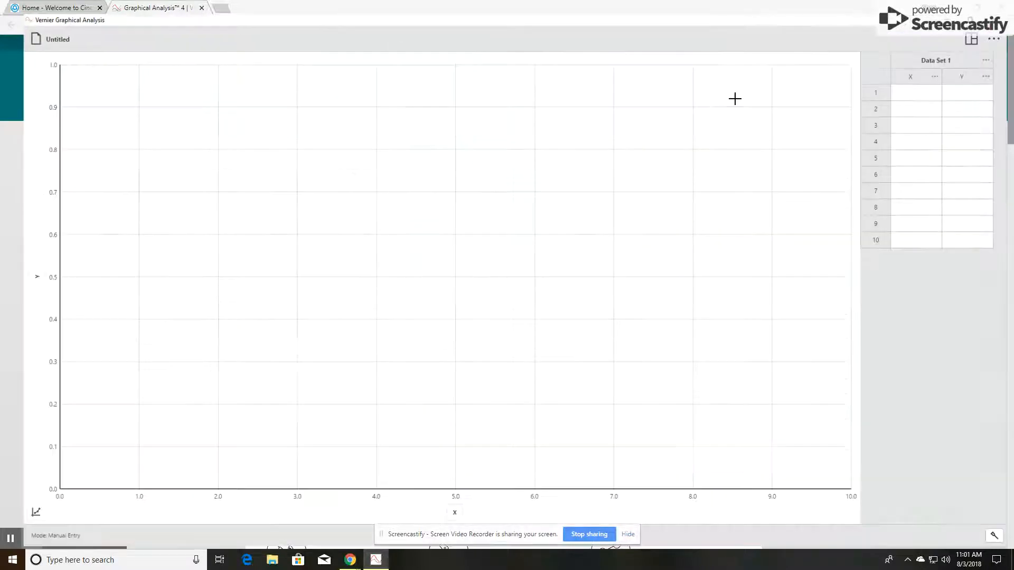
# - Enter 1, 2, 3, 4 and 6 in the first five rows of Data Set 1's X column
pyautogui.click(911, 84)
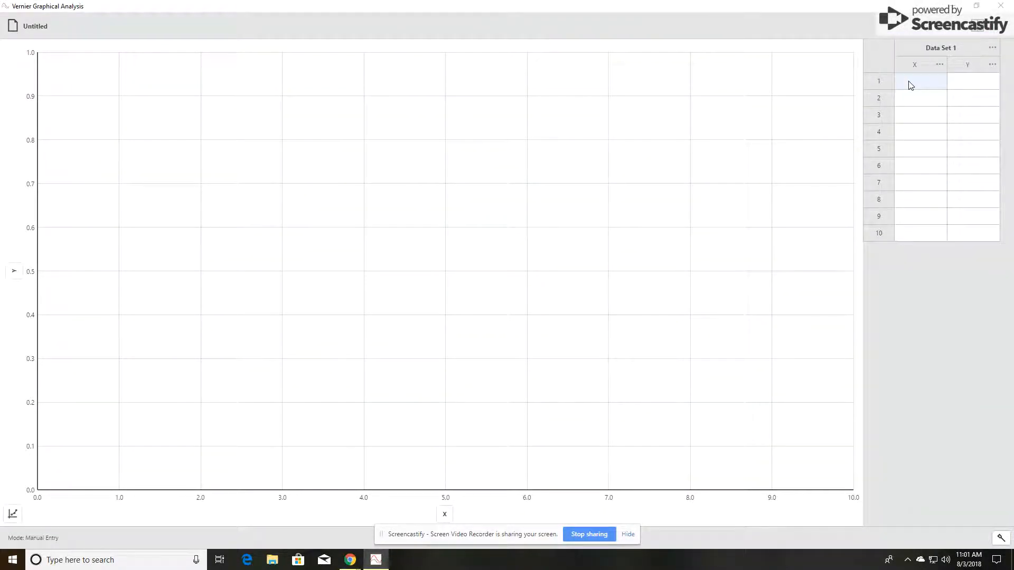
pyautogui.write('1')
pyautogui.press('Return')
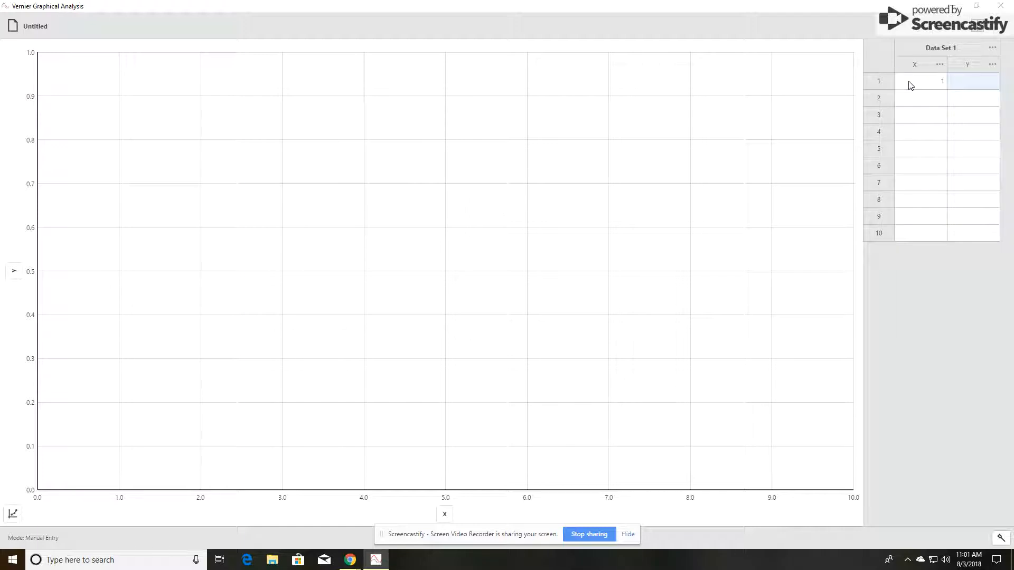
pyautogui.write('2')
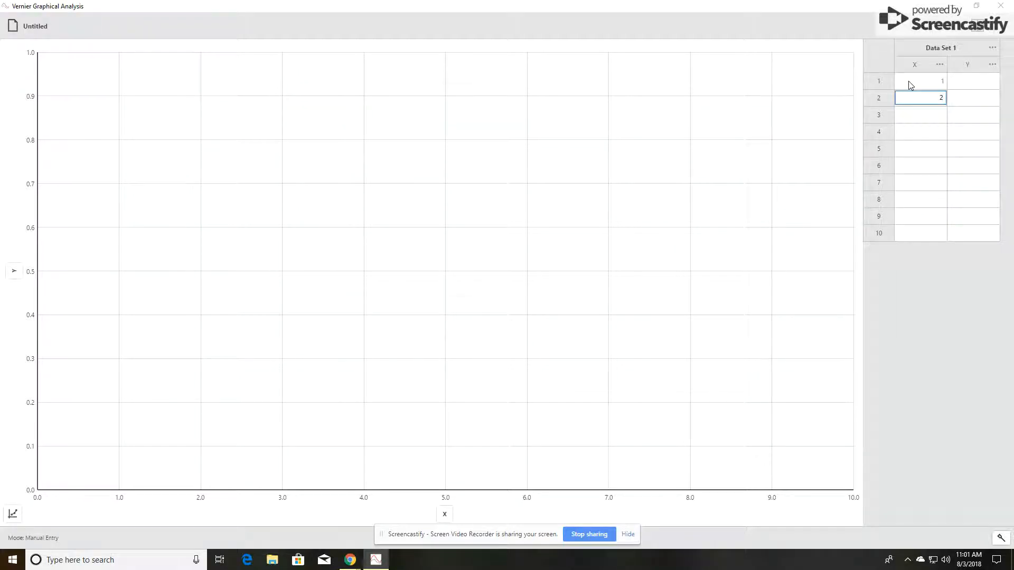
pyautogui.press('Return')
pyautogui.write('3')
pyautogui.press('Return')
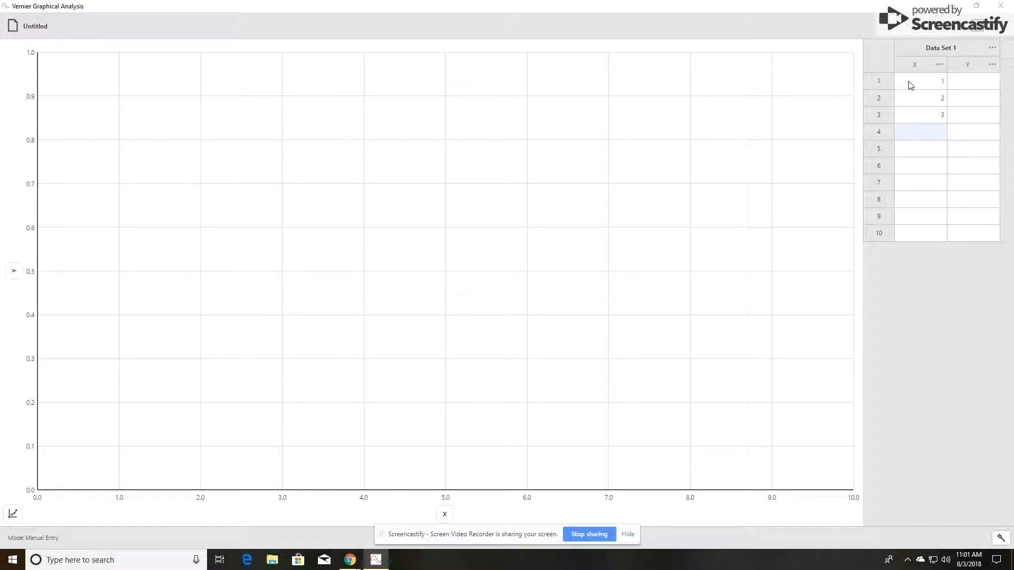
pyautogui.write('4')
pyautogui.press('Return')
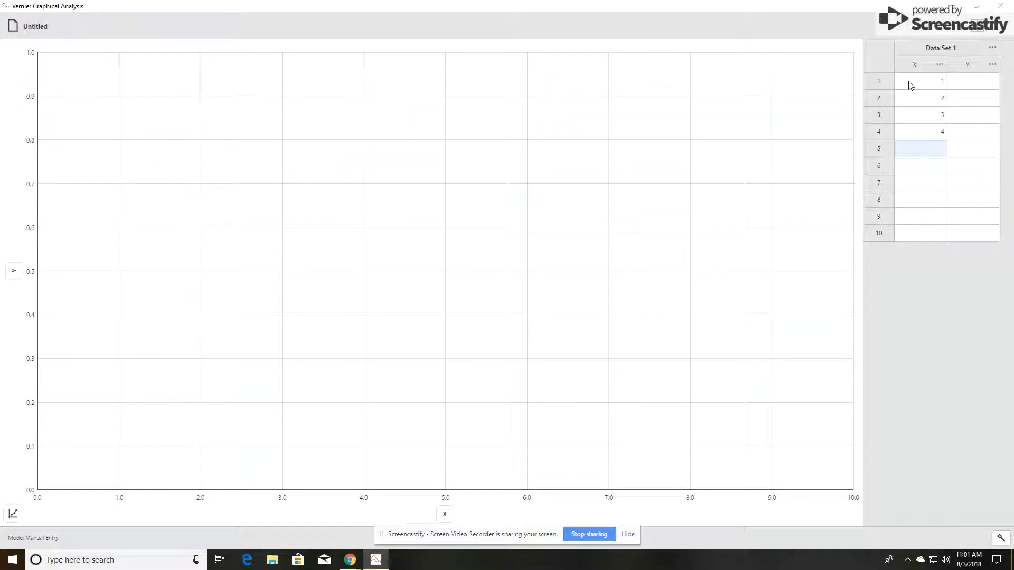
pyautogui.write('5')
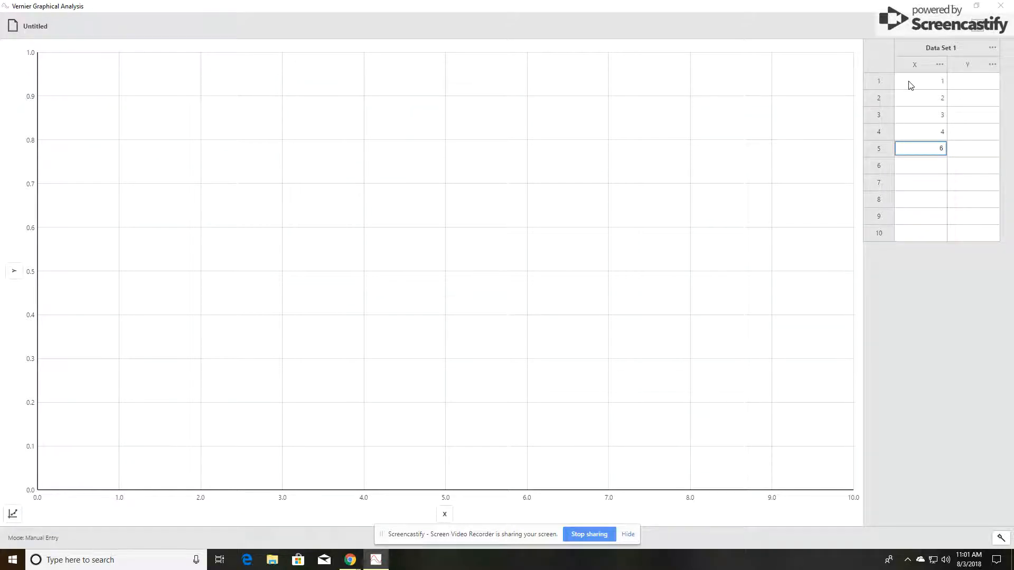
# - Enter 3, 6, 8.9, 11.9 and 18.2 in the first five rows of the Y column
pyautogui.click(961, 82)
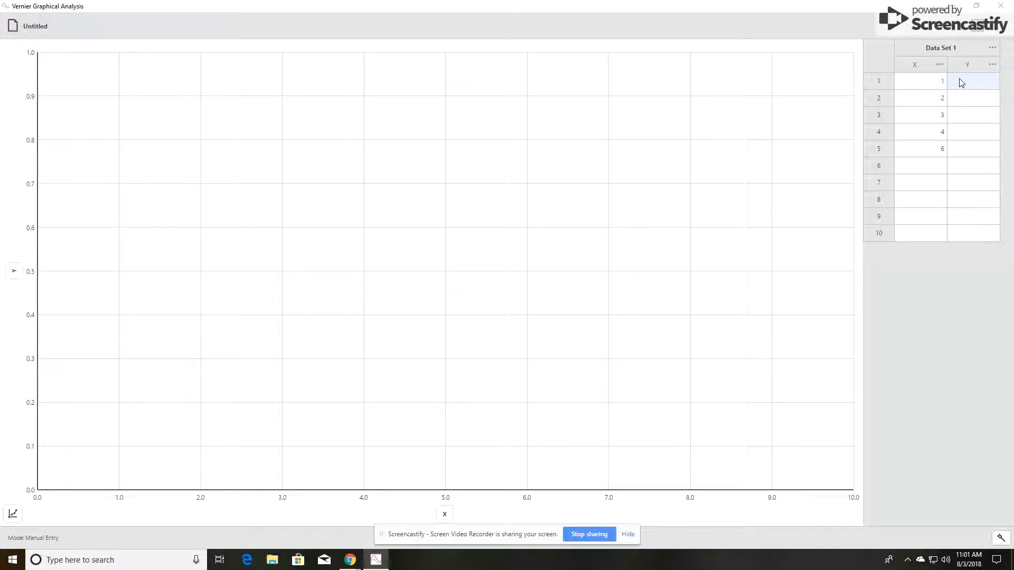
pyautogui.write('3')
pyautogui.press('Tab')
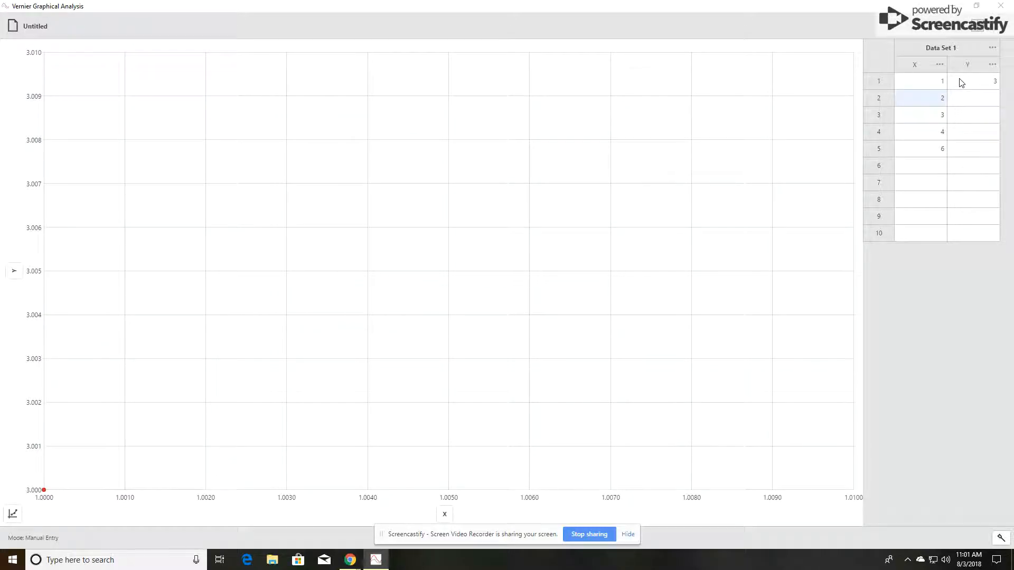
pyautogui.press('Tab')
pyautogui.write('6')
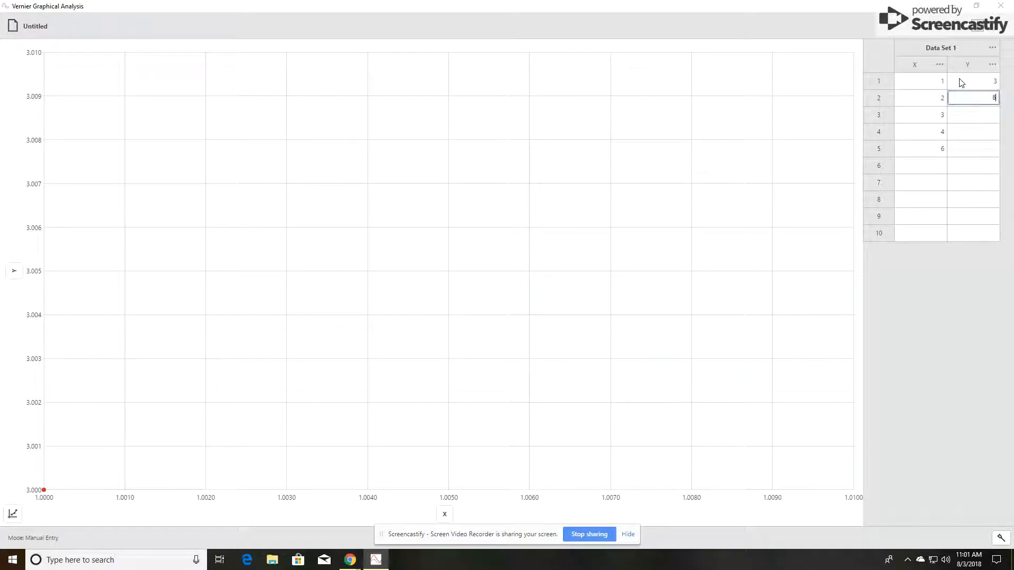
pyautogui.press('Tab')
pyautogui.press('Tab')
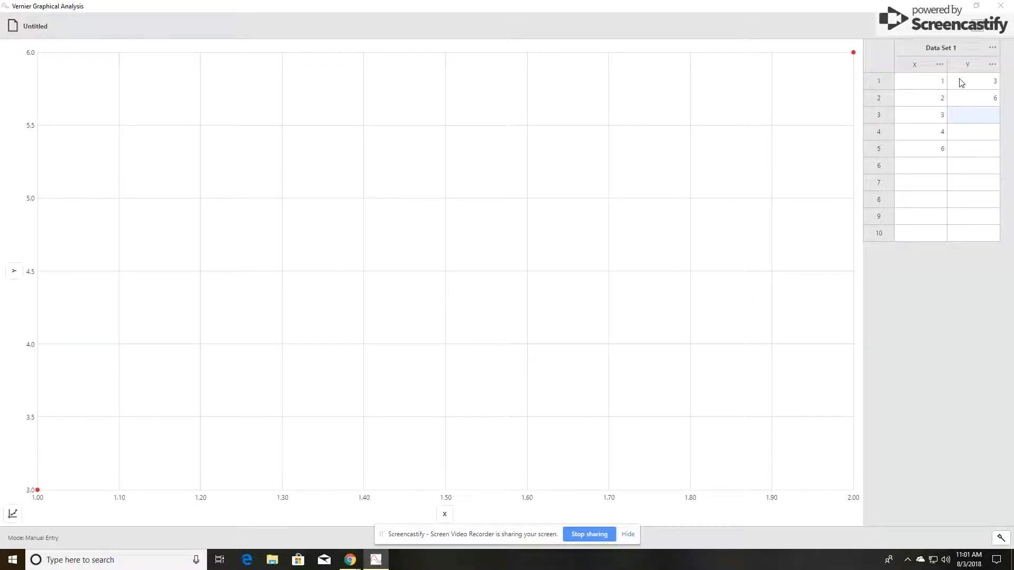
pyautogui.write('8.9')
pyautogui.press('Tab')
pyautogui.press('Tab')
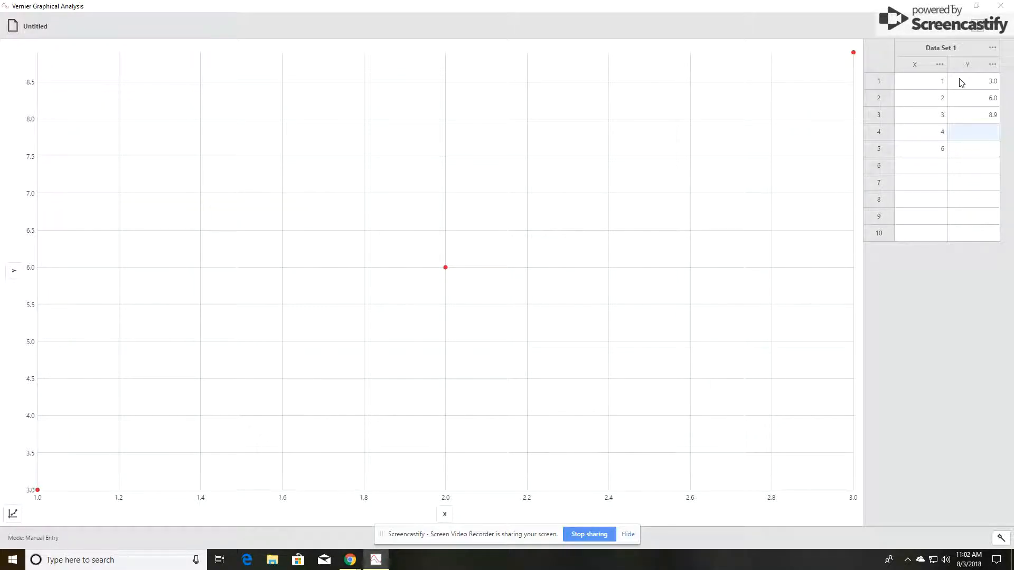
pyautogui.write('11.')
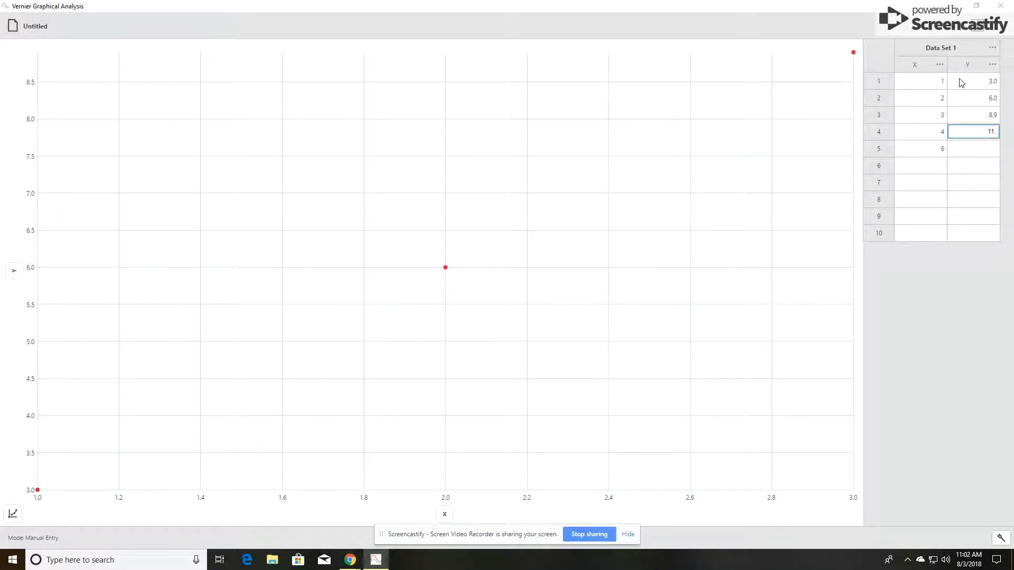
pyautogui.write('9')
pyautogui.press('Tab')
pyautogui.press('Tab')
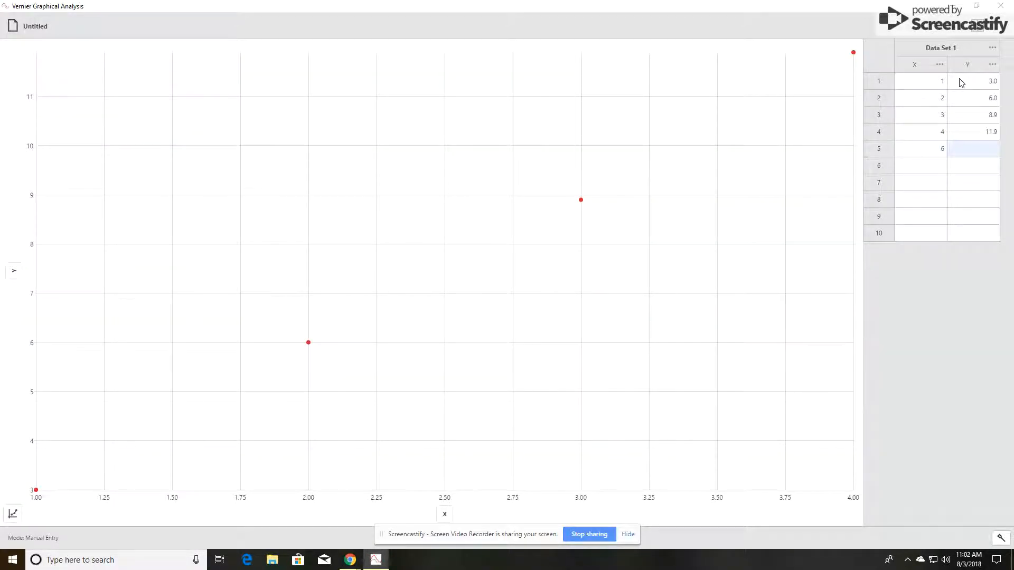
pyautogui.write('18.2')
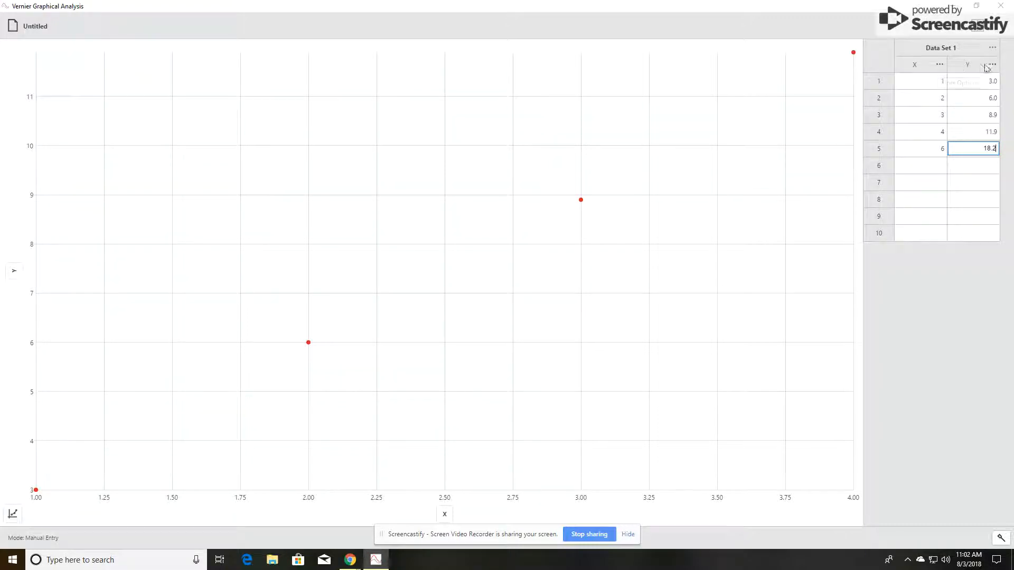
# - Rename the X column to "volume" and set its units to mL
pyautogui.click(940, 66)
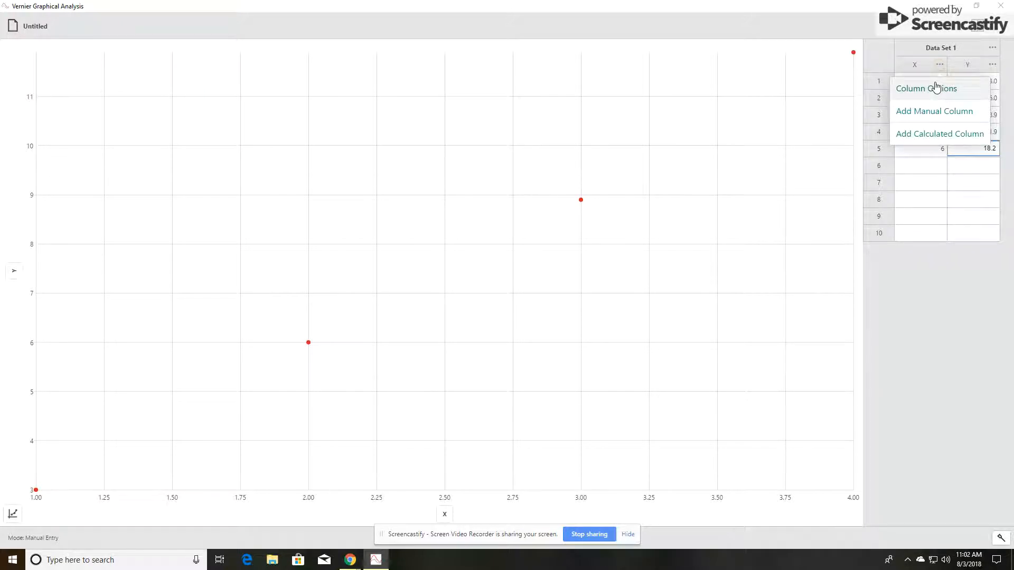
pyautogui.click(936, 88)
pyautogui.doubleClick(442, 255)
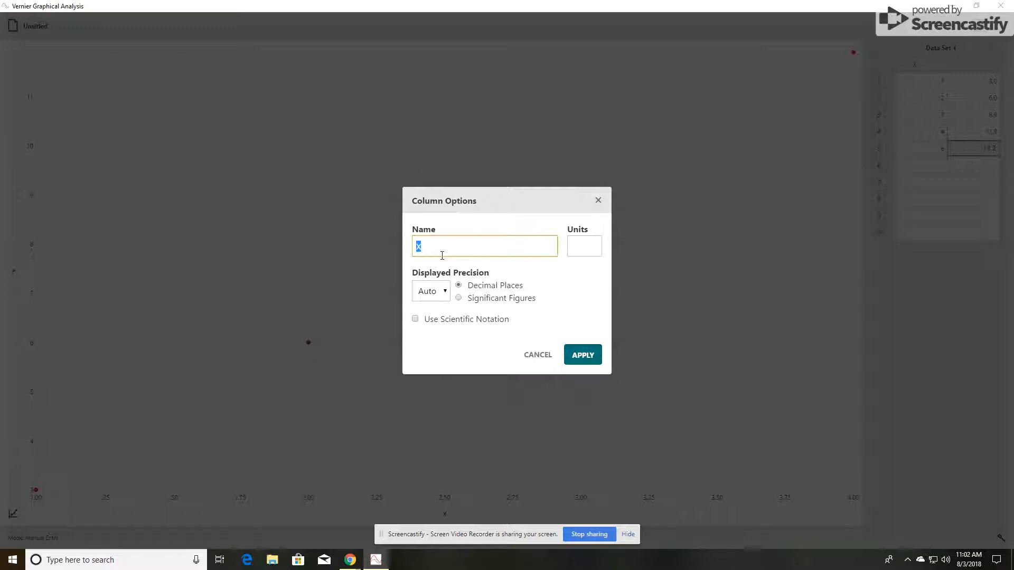
pyautogui.write('volume')
pyautogui.press('Tab')
pyautogui.write('mL')
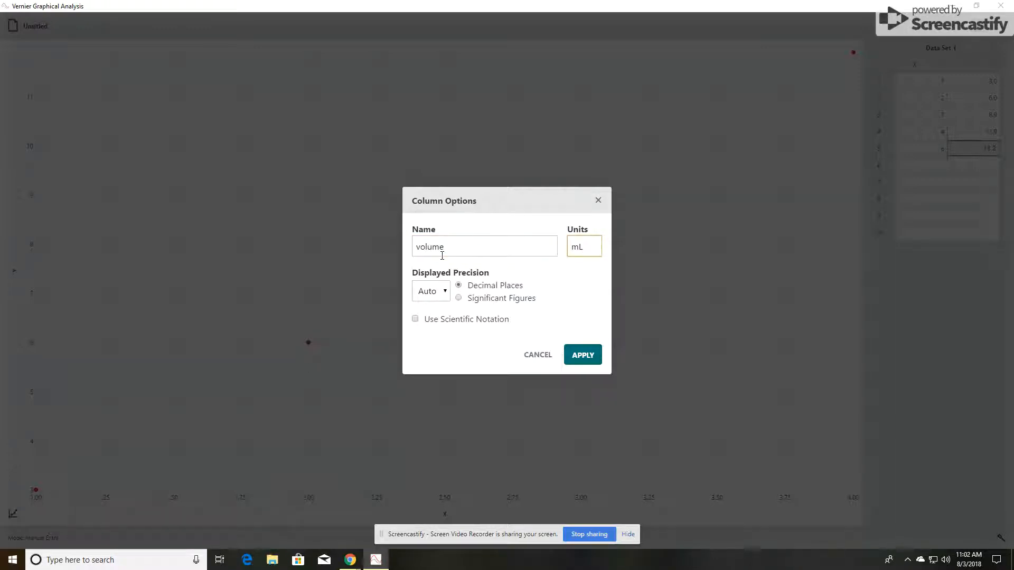
pyautogui.click(584, 353)
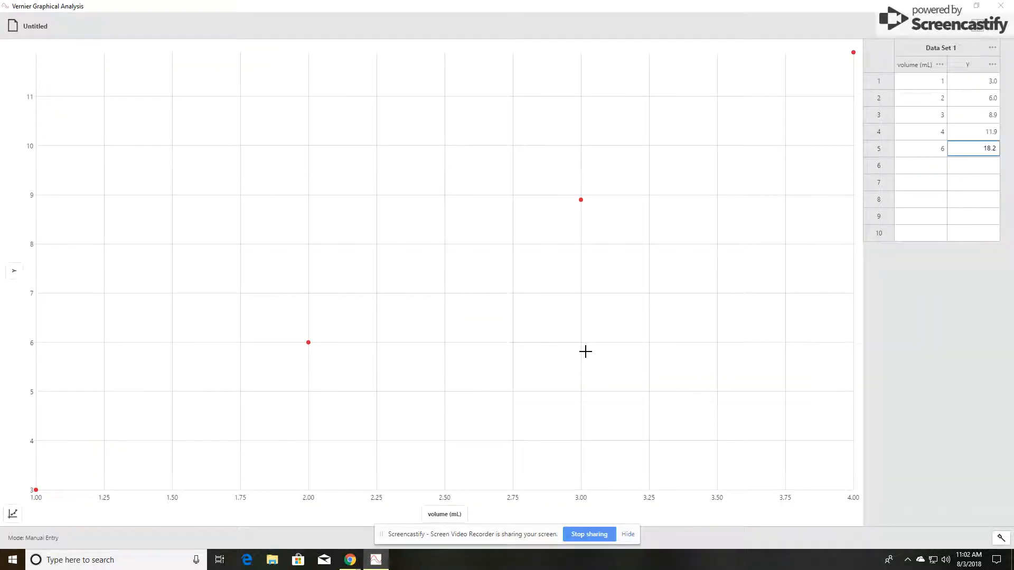
# - Rename the Y column to "Mass" and set its units to g
pyautogui.click(975, 64)
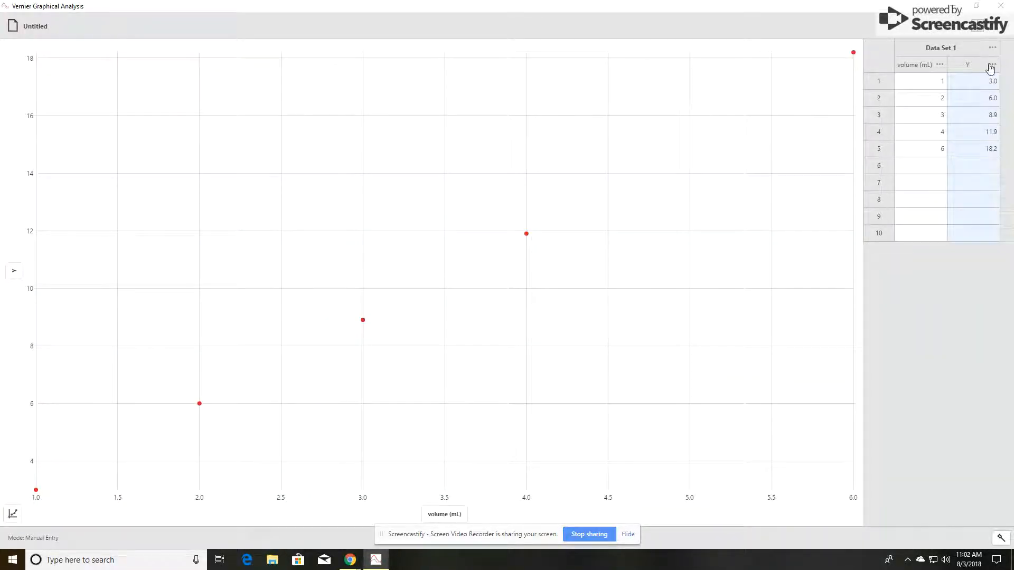
pyautogui.click(991, 66)
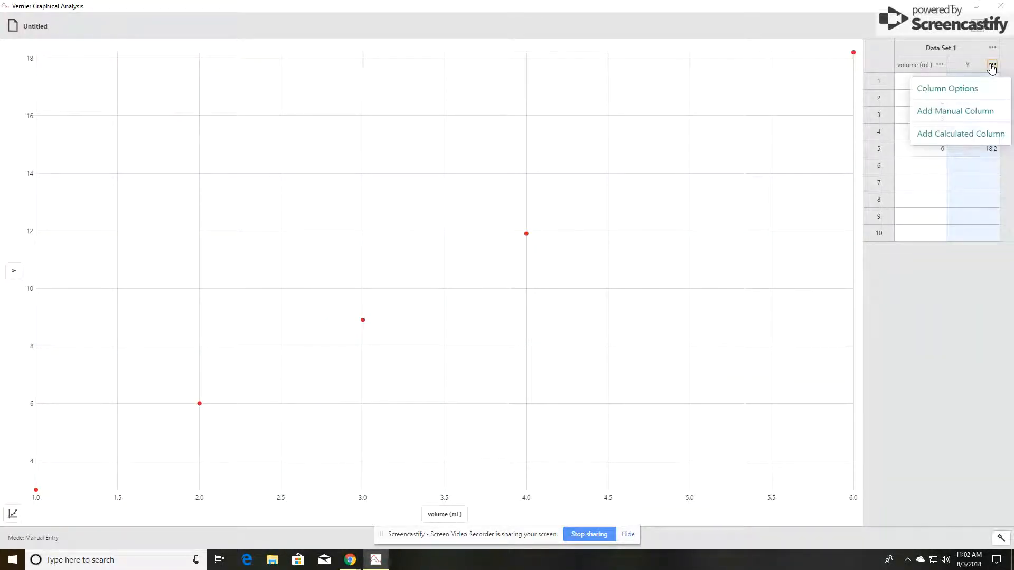
pyautogui.click(967, 90)
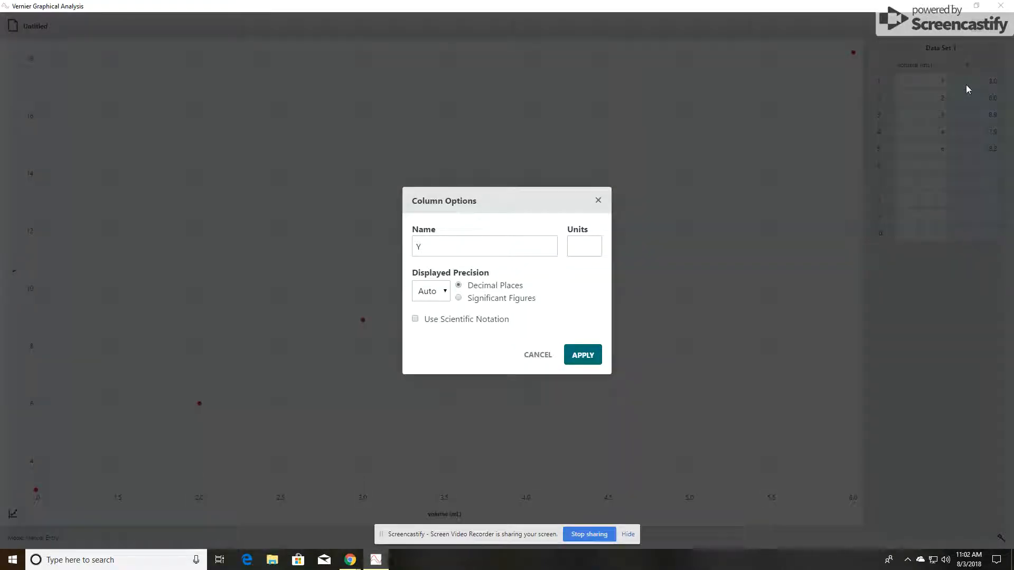
pyautogui.doubleClick(479, 242)
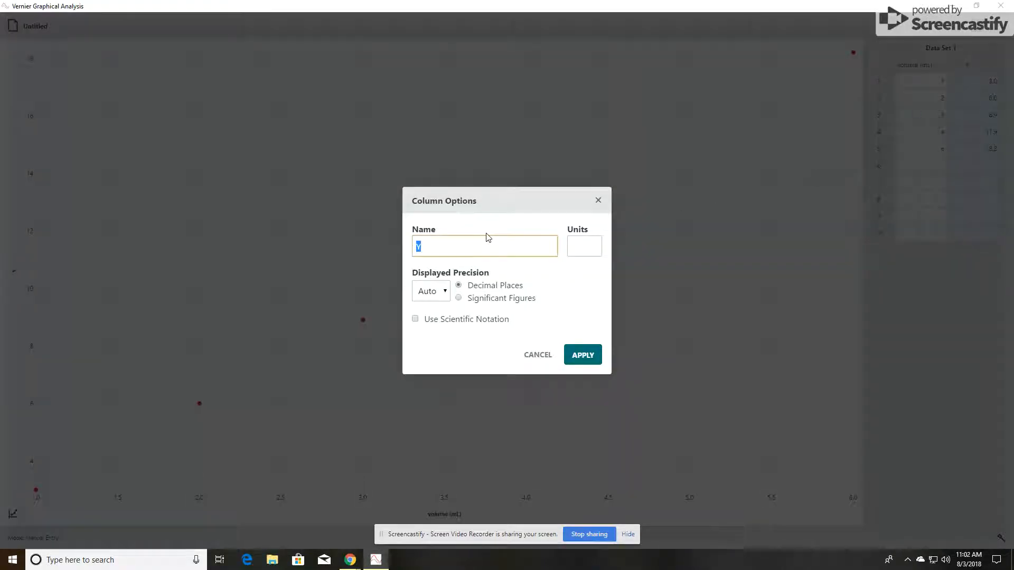
pyautogui.write('Mass')
pyautogui.press('Tab')
pyautogui.write('g')
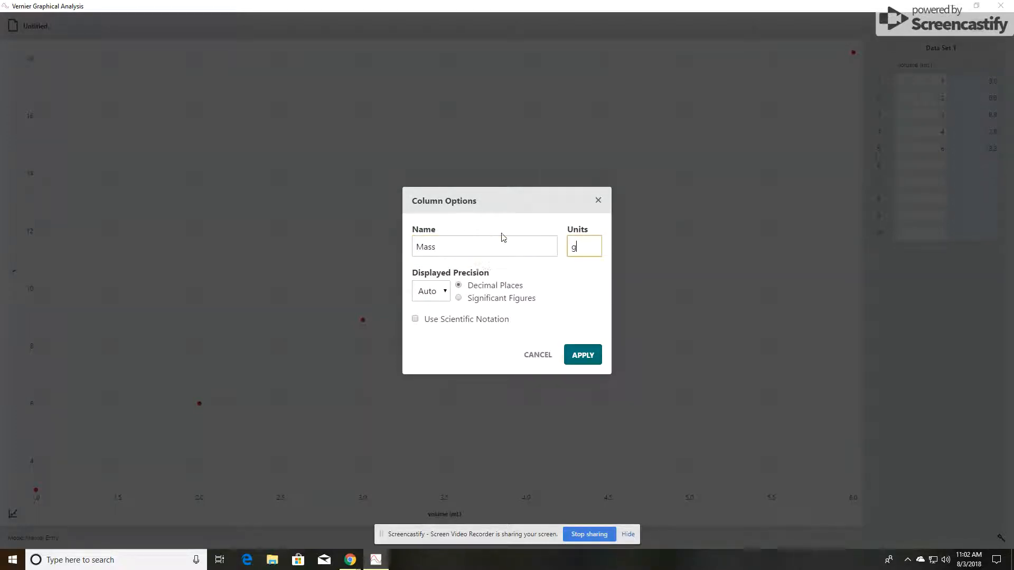
pyautogui.click(581, 359)
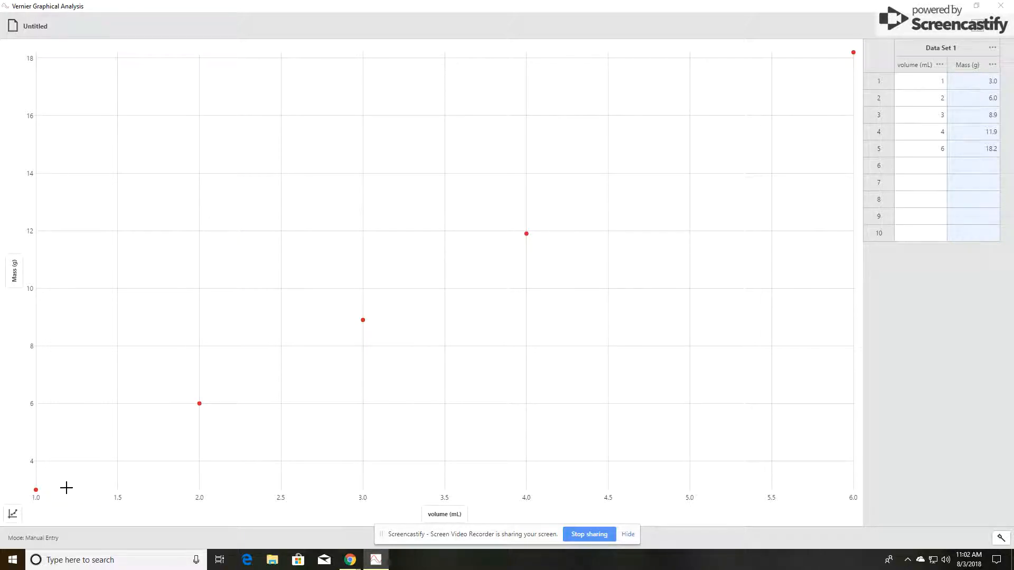
# - Title the graph "Practice Mass vs Volume" in the graph options
pyautogui.click(49, 31)
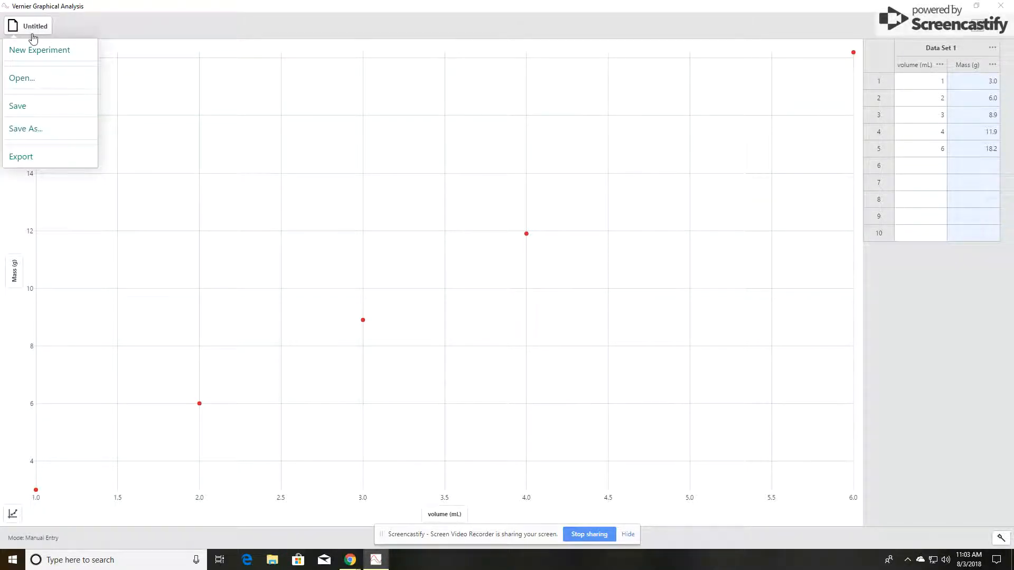
pyautogui.click(14, 513)
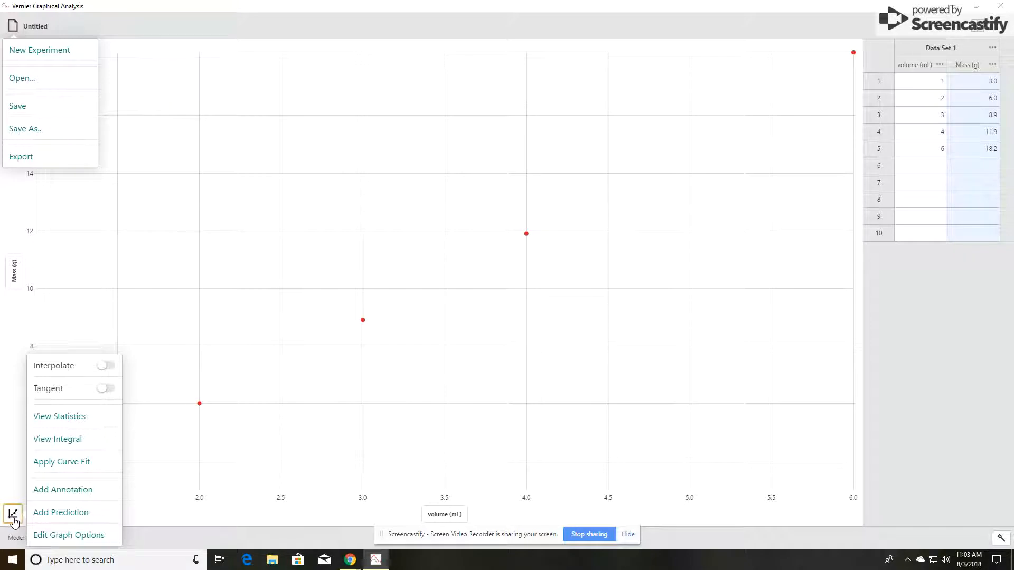
pyautogui.click(65, 539)
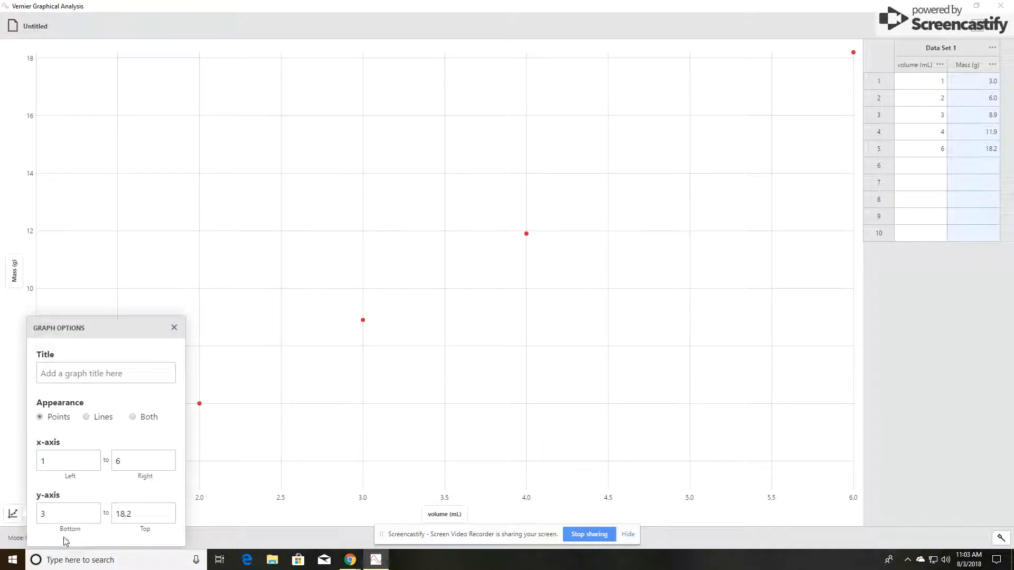
pyautogui.click(135, 373)
pyautogui.write('Practice')
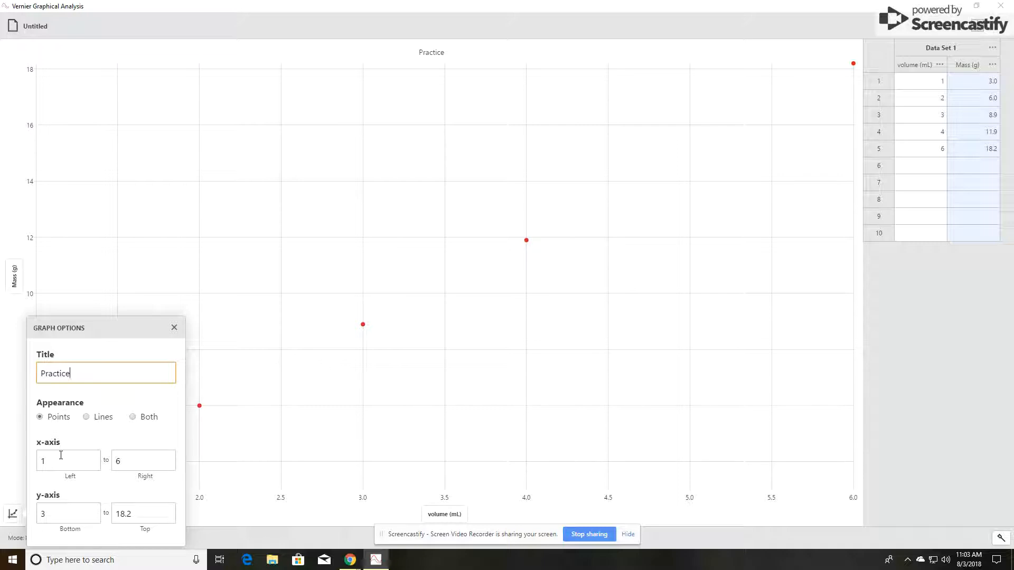
pyautogui.write('Mass vs Volume')
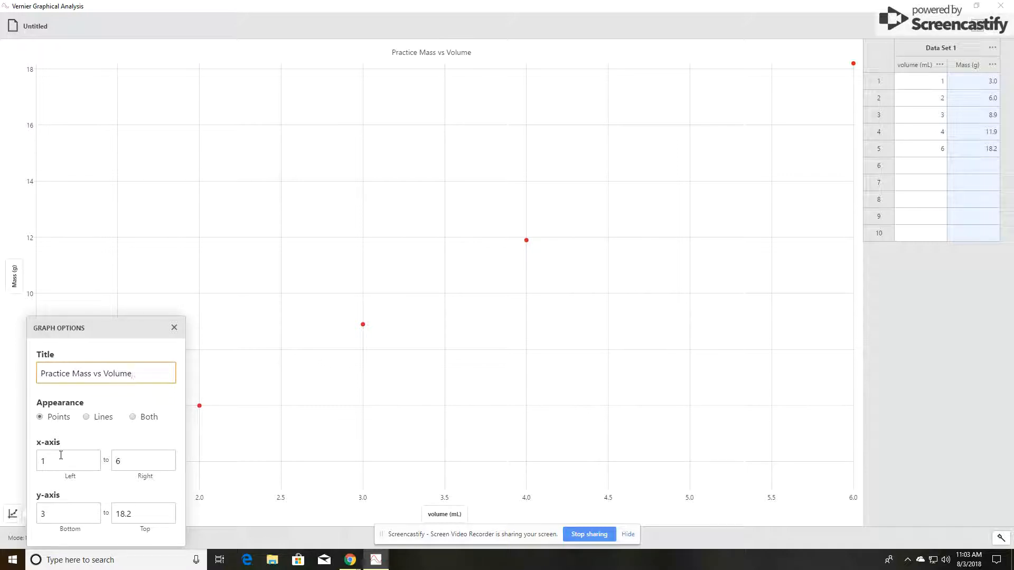
# - Set the lower limits of both the x-axis and the y-axis to 0
pyautogui.click(60, 461)
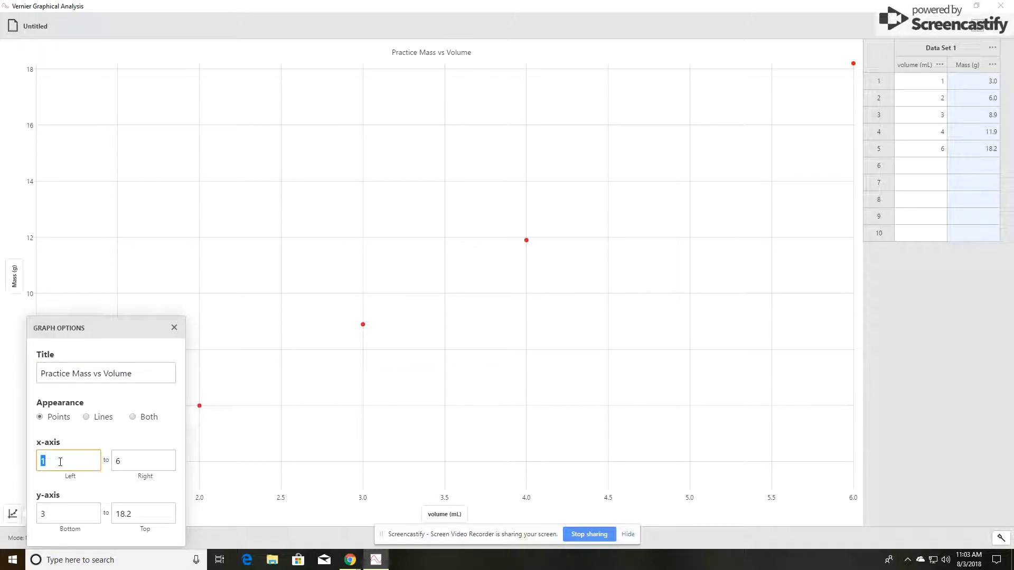
pyautogui.write('0')
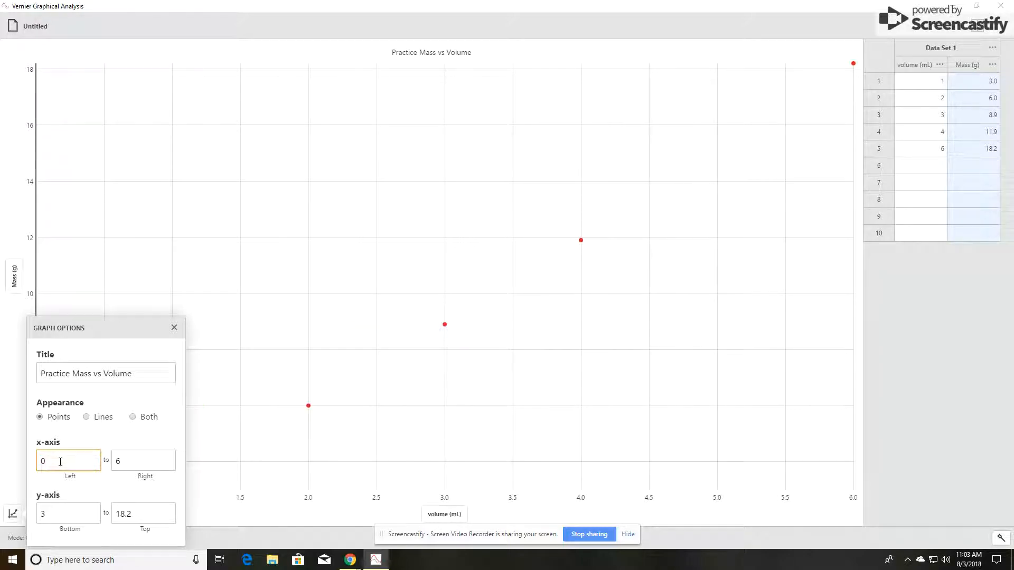
pyautogui.click(64, 512)
pyautogui.write('0')
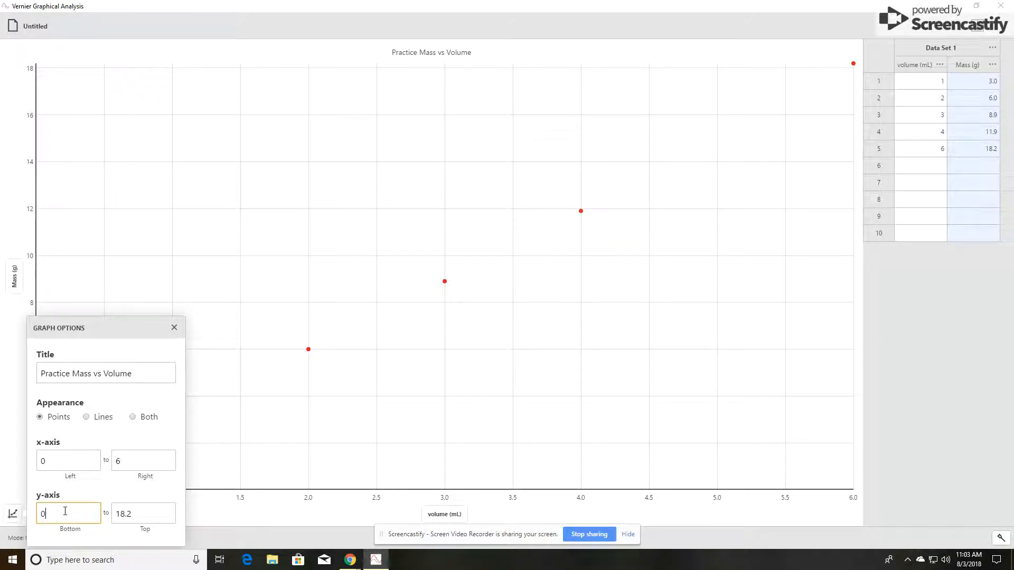
# - Close the graph options and apply a Linear curve fit to the mass versus volume data
pyautogui.click(175, 328)
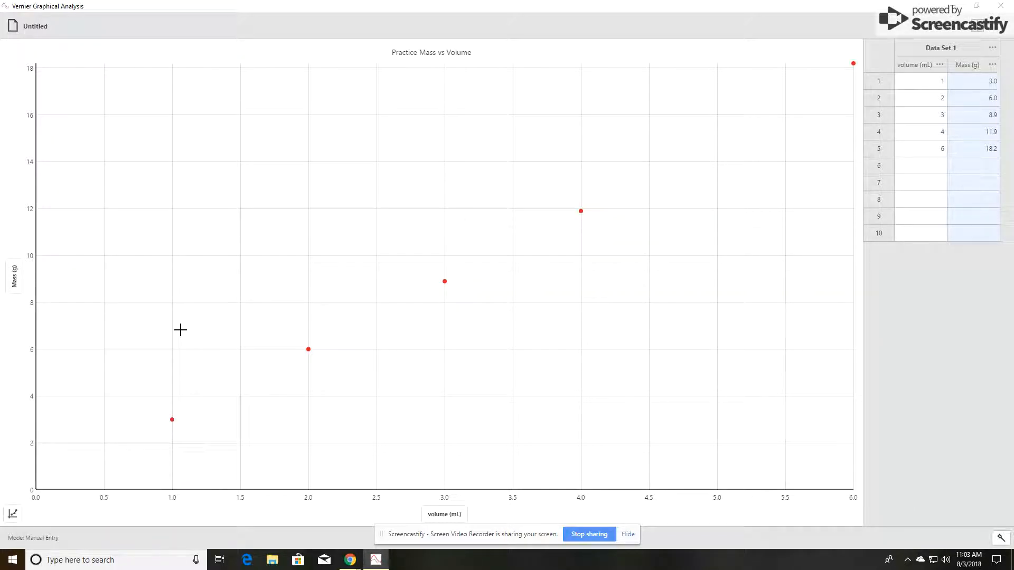
pyautogui.click(13, 514)
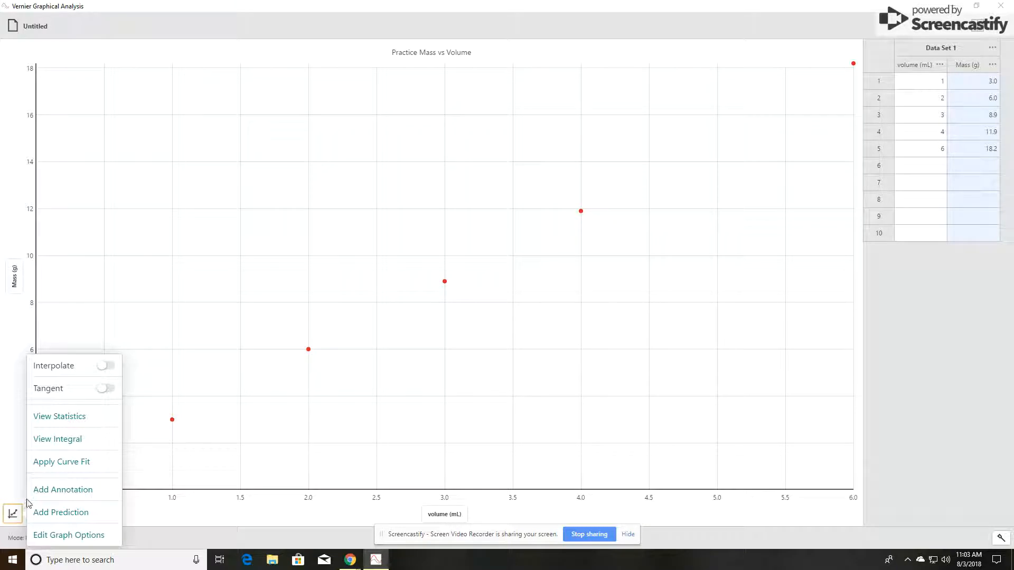
pyautogui.click(45, 463)
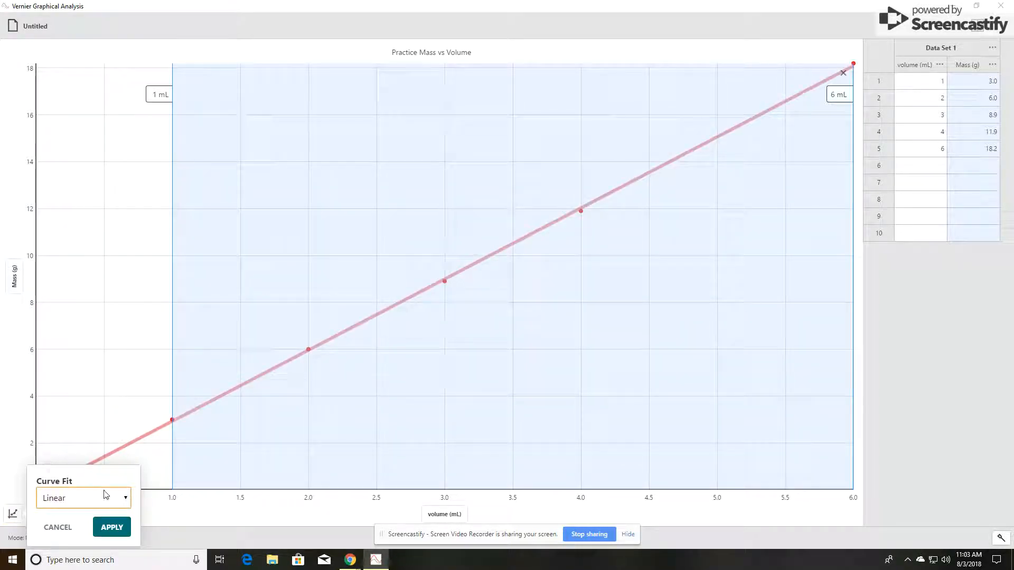
pyautogui.click(125, 504)
pyautogui.click(125, 504)
pyautogui.click(117, 528)
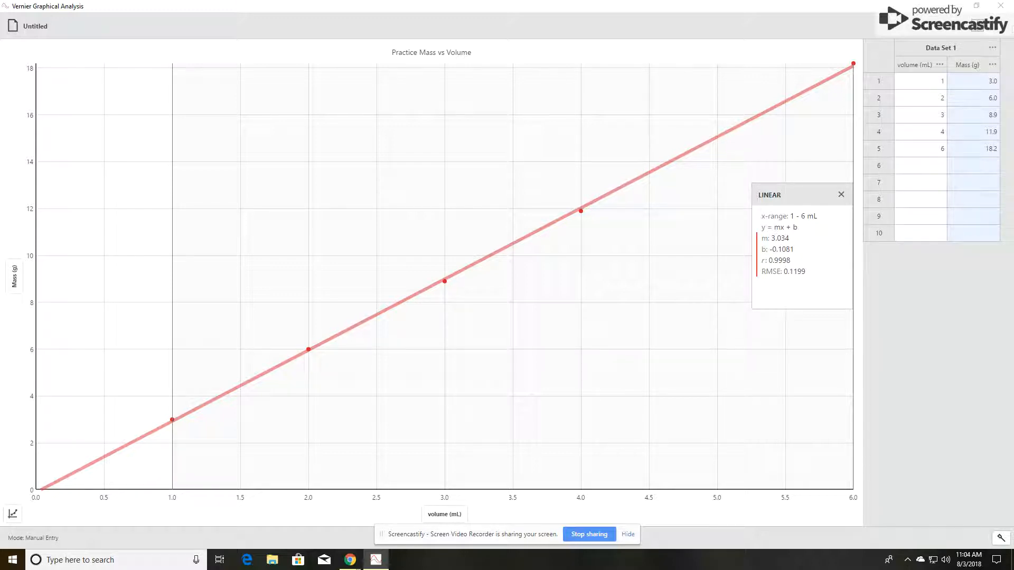
pyautogui.click(1007, 34)
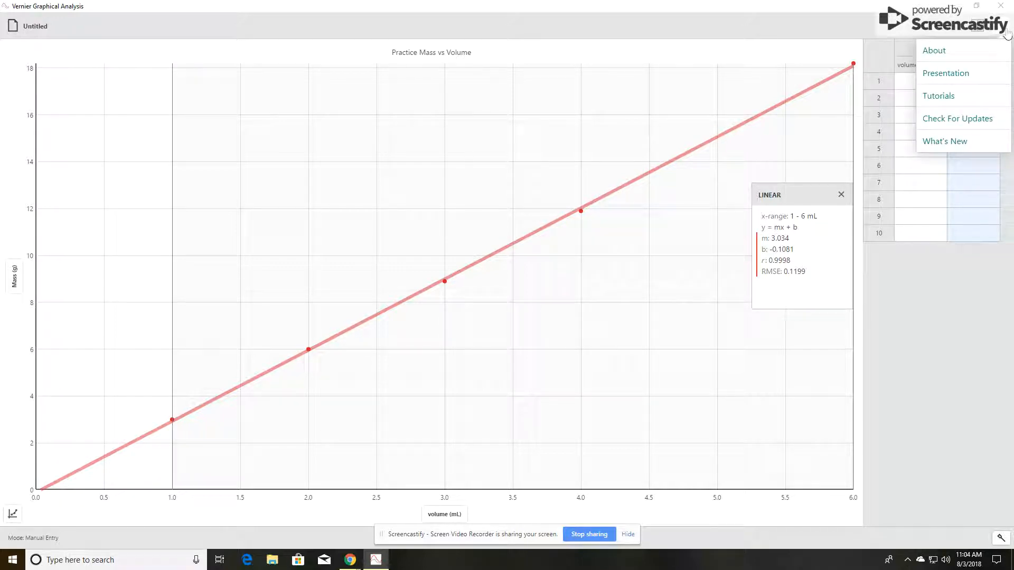
pyautogui.click(981, 34)
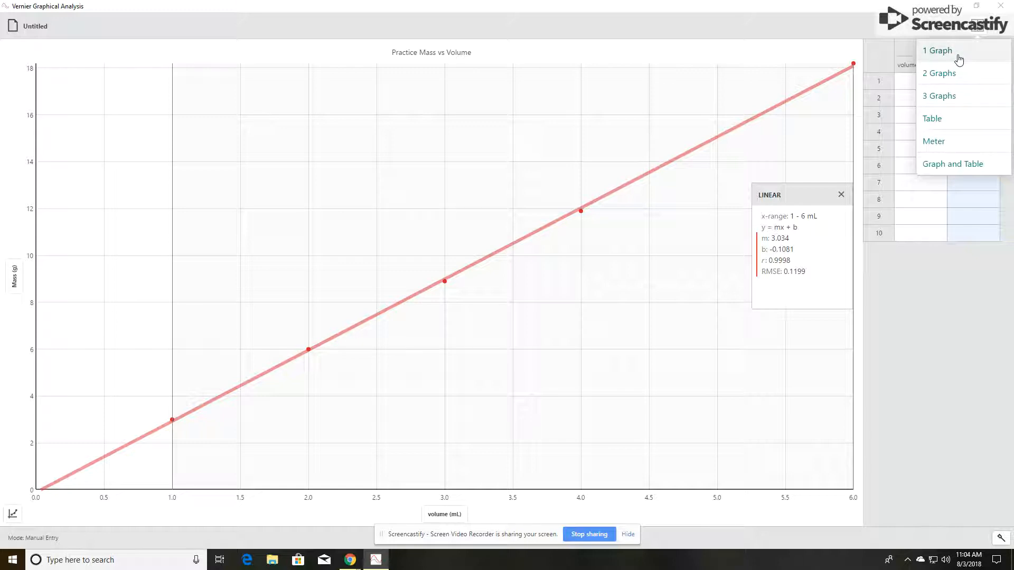
# - Open the export format choices for the current experiment
pyautogui.click(32, 29)
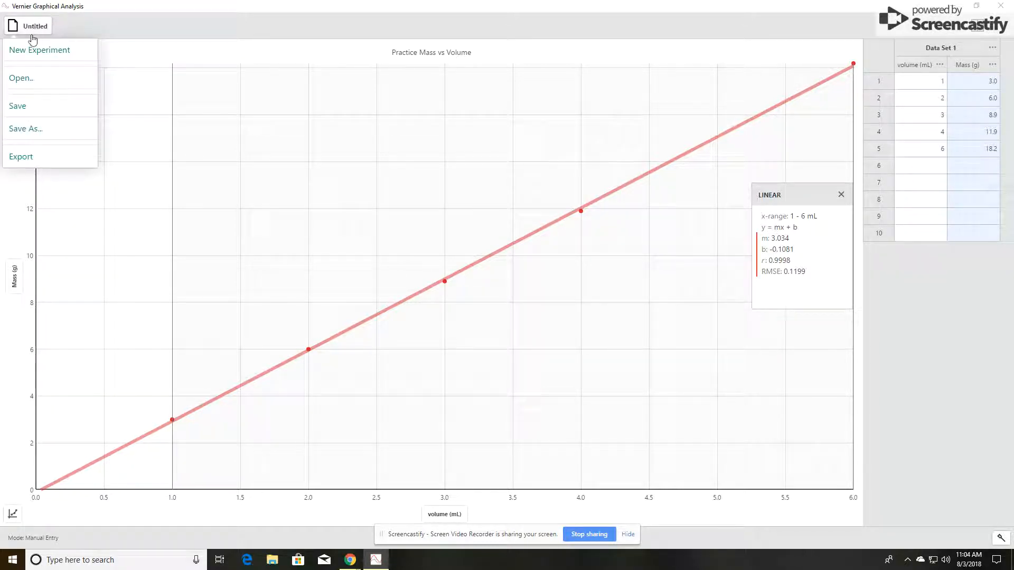
pyautogui.click(46, 161)
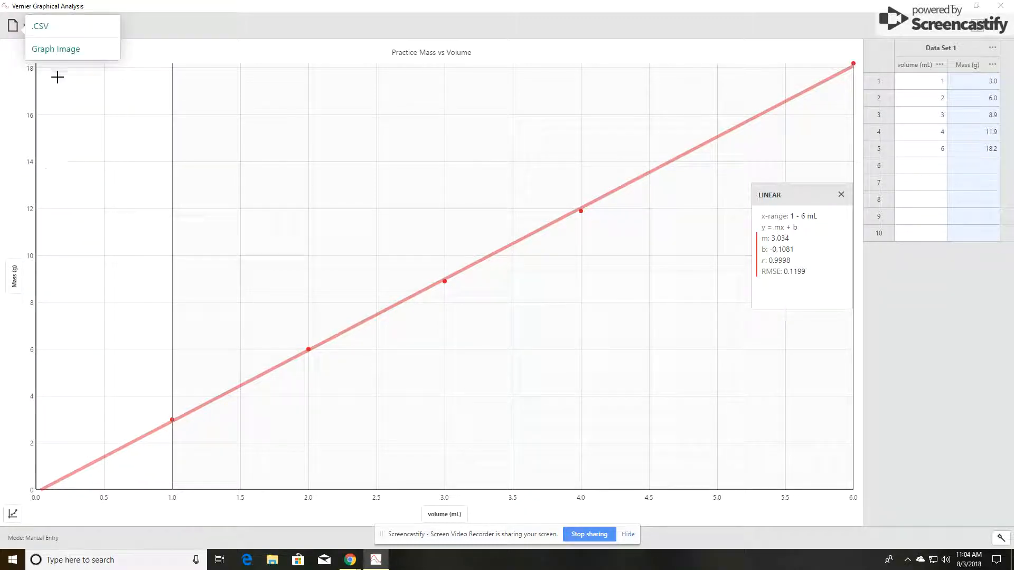